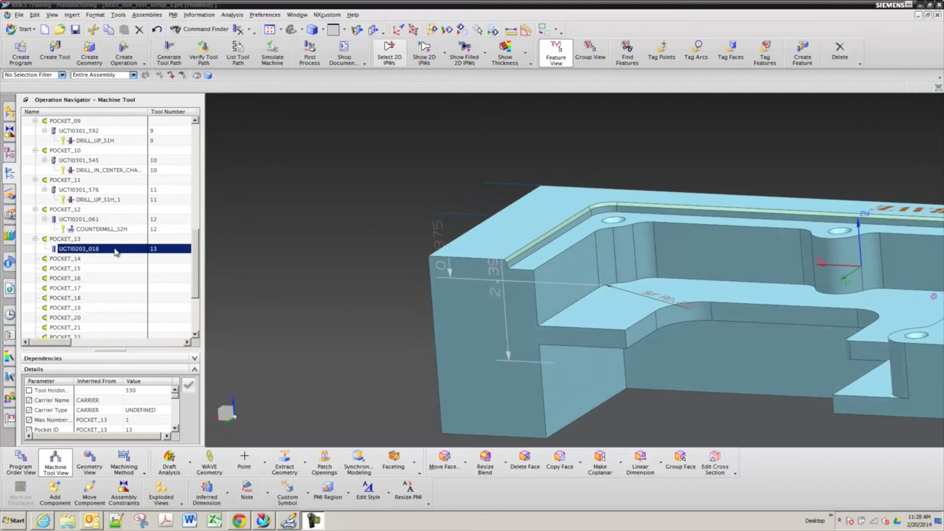
Step: Create a Contour Area operation named CONTOUR_AREA under the UGTI0203_018 tool
right_click(116, 250)
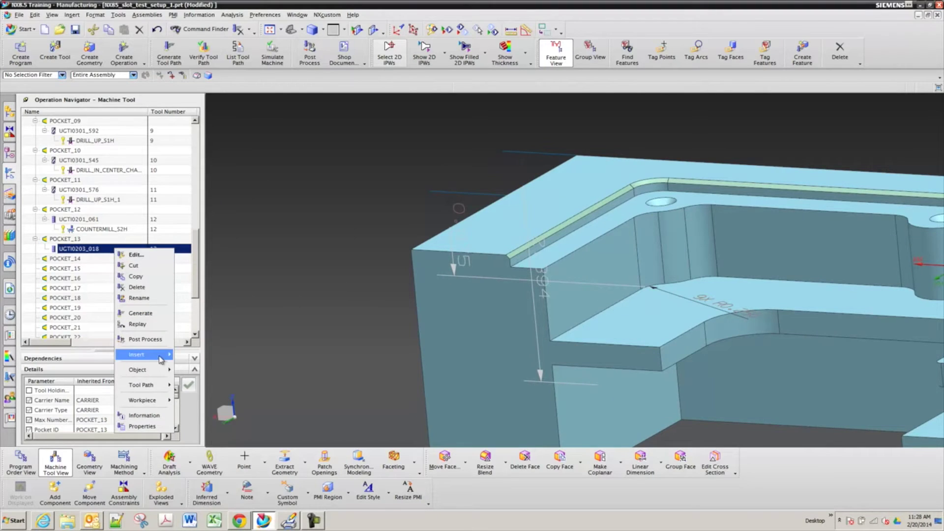
mouse_move(162, 358)
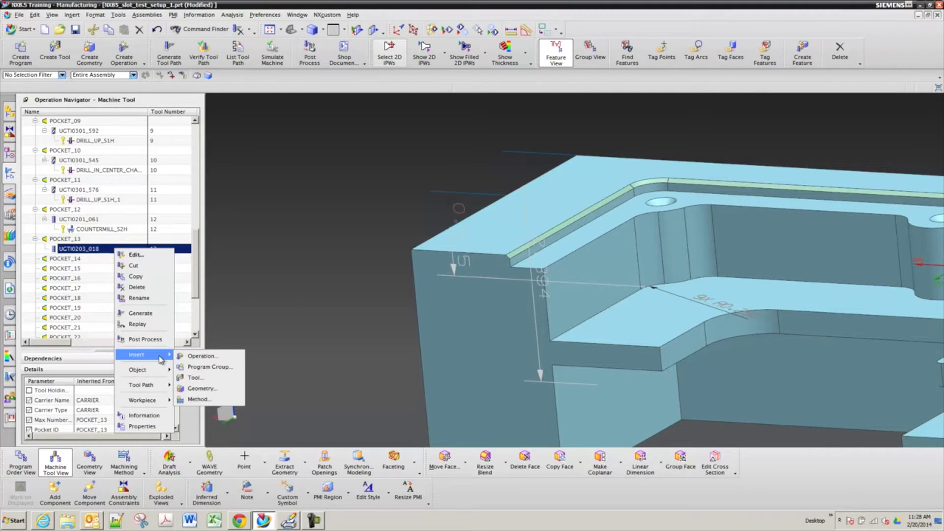
click(192, 357)
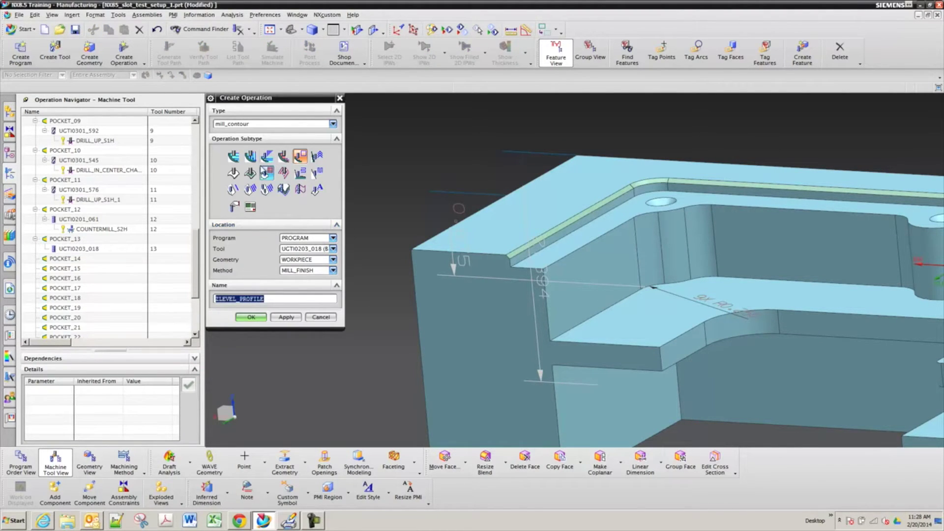
mouse_move(252, 175)
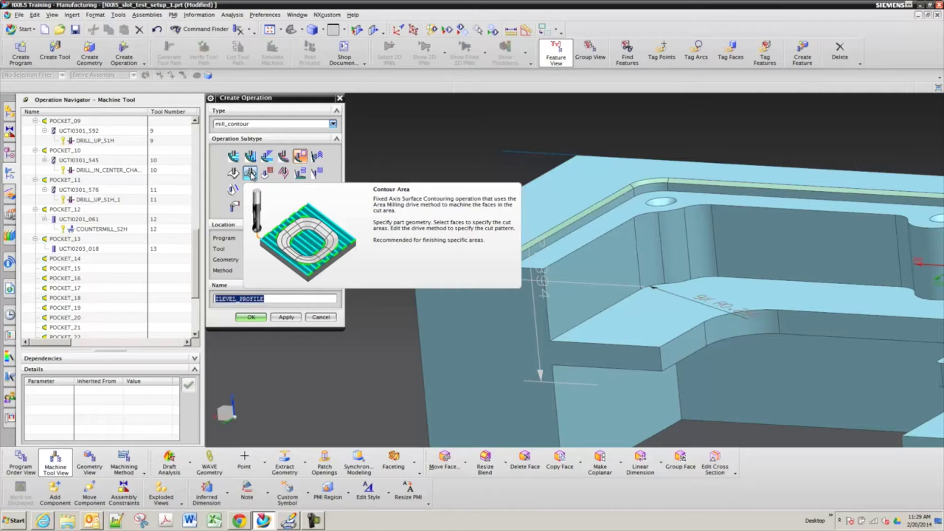
click(251, 175)
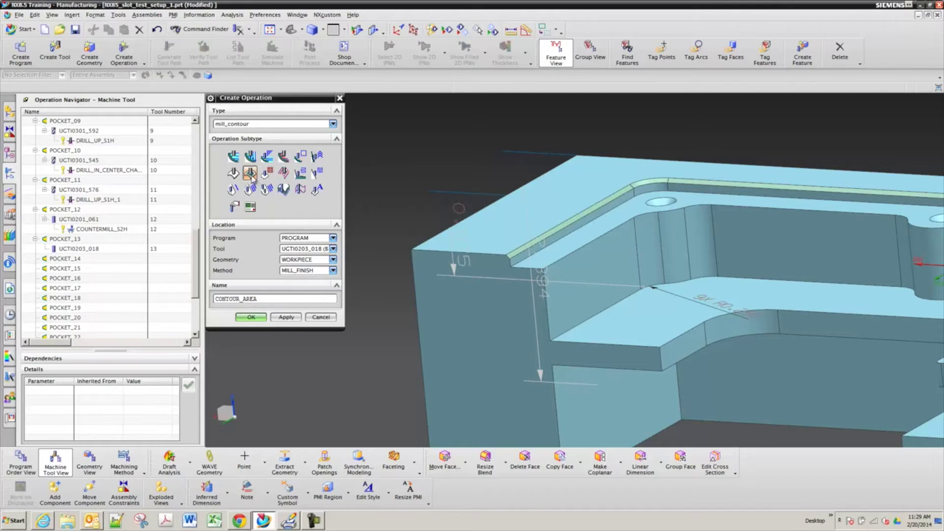
mouse_move(251, 176)
click(251, 318)
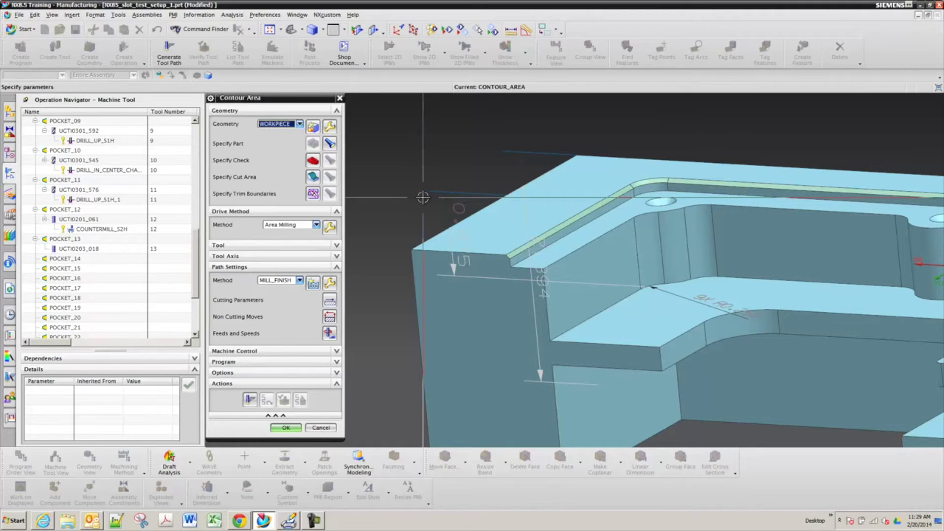
Step: Set the cut area to the five rim chamfer faces using the Tangent Faces rule
click(313, 178)
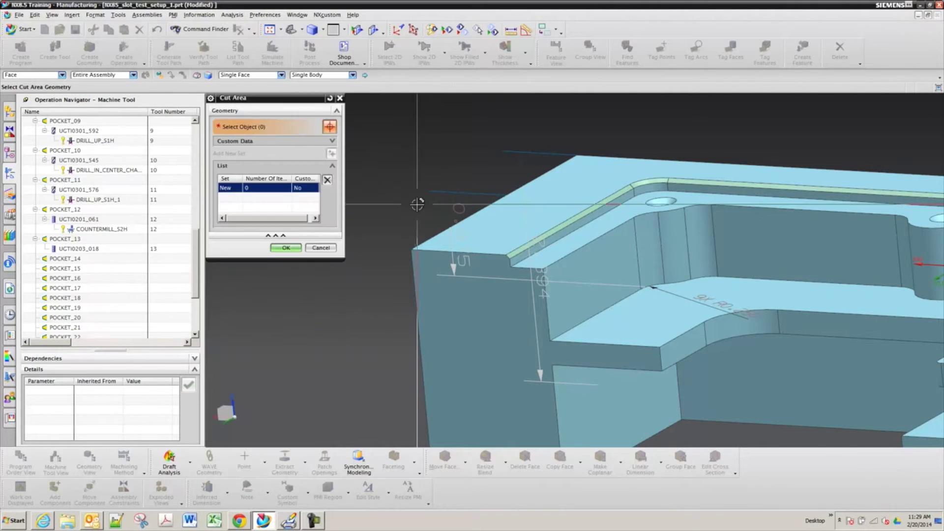
click(269, 78)
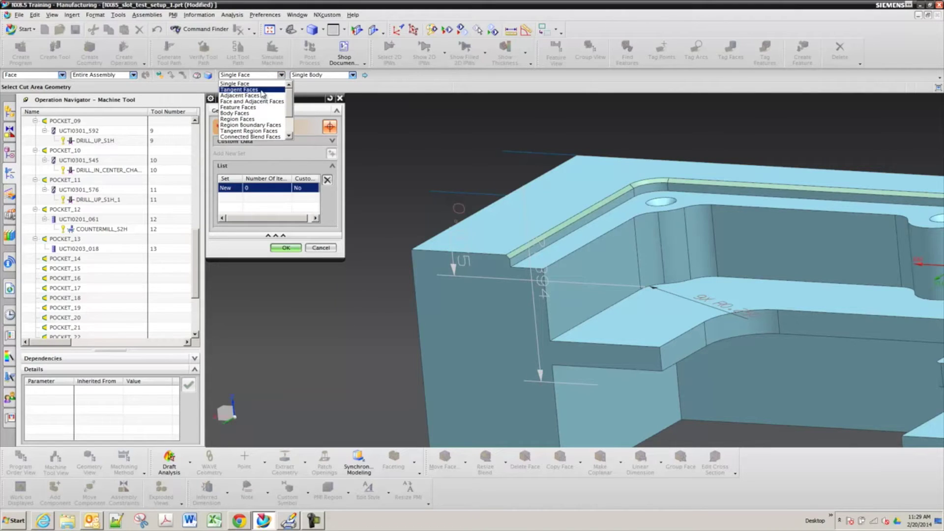
click(262, 95)
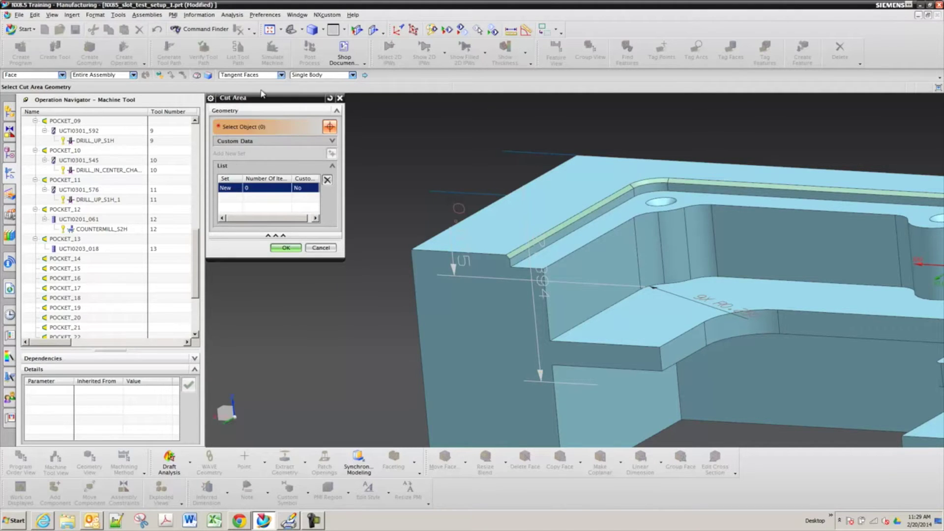
click(518, 250)
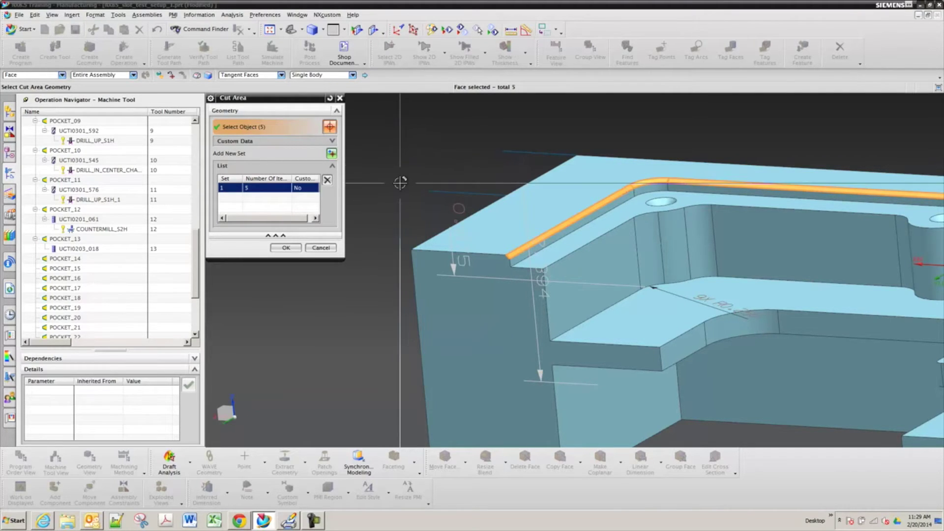
click(286, 248)
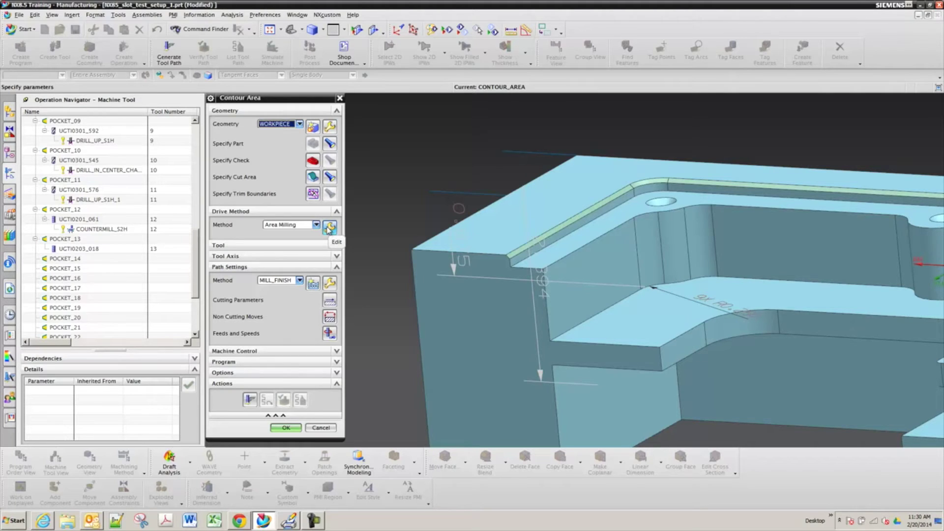
Step: Set the Area Milling drive to Zig Zag, Climb Cut, constant 0.005 in stepover applied On Part
click(334, 228)
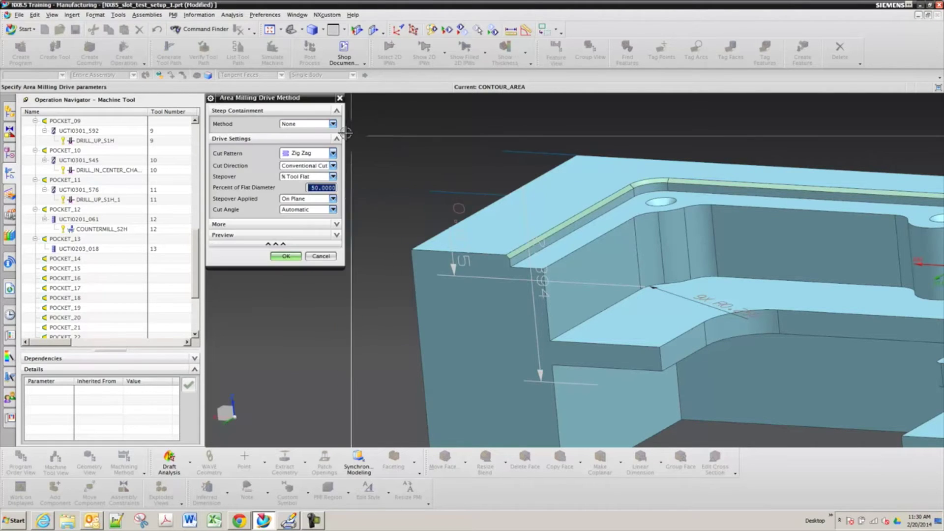
click(324, 155)
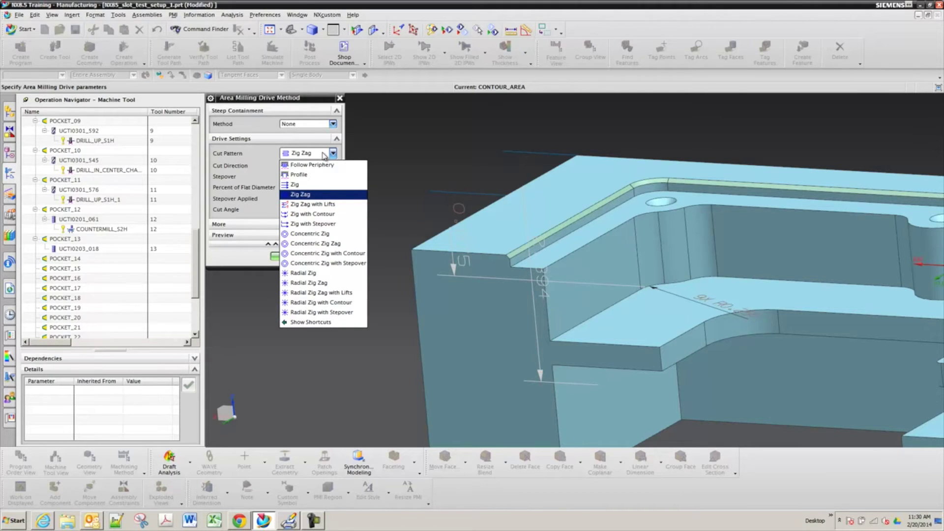
click(324, 155)
click(316, 168)
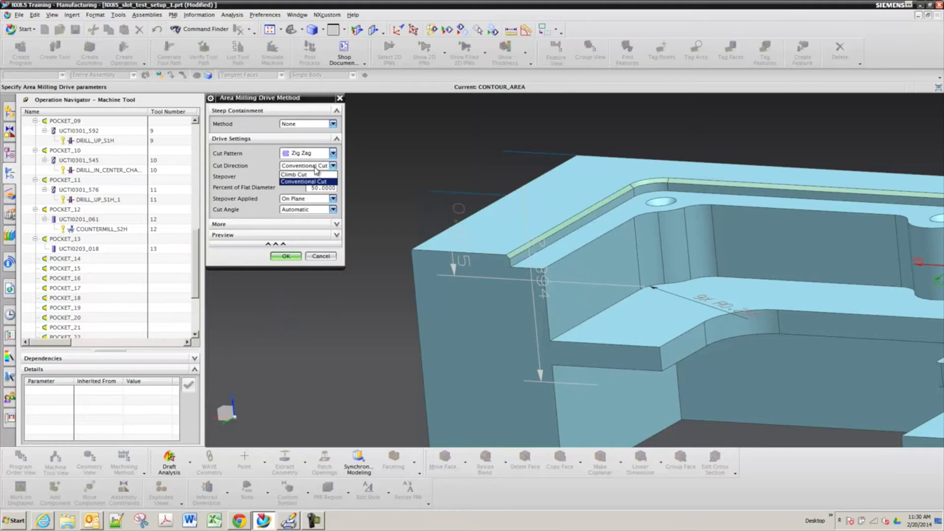
click(314, 175)
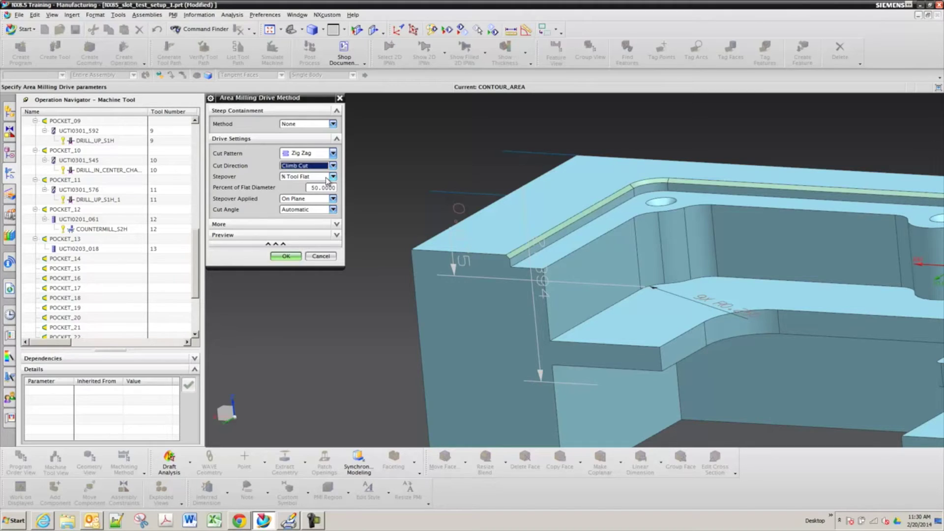
click(328, 178)
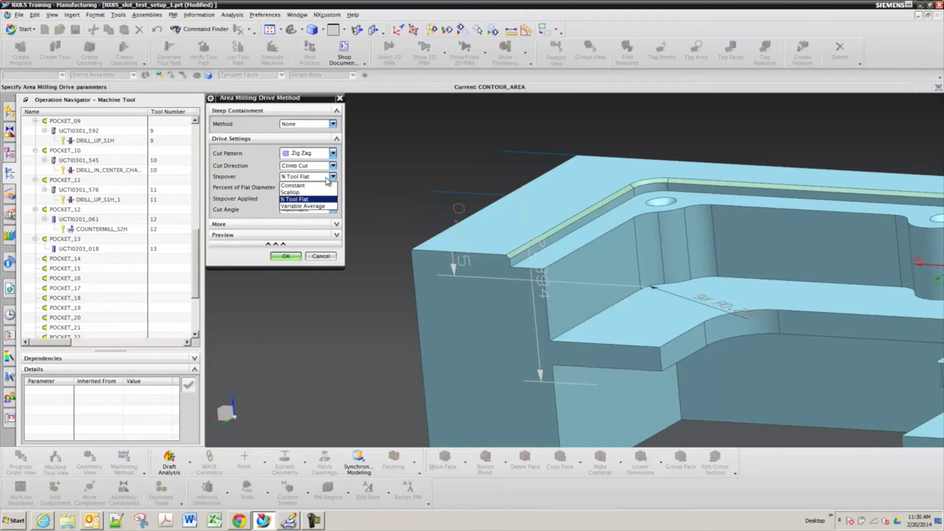
click(326, 186)
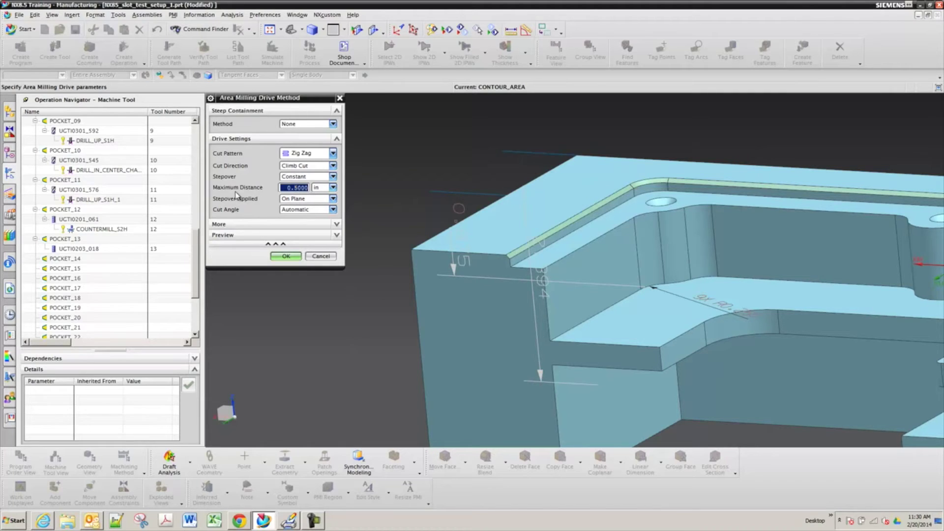
text(.005)
click(292, 198)
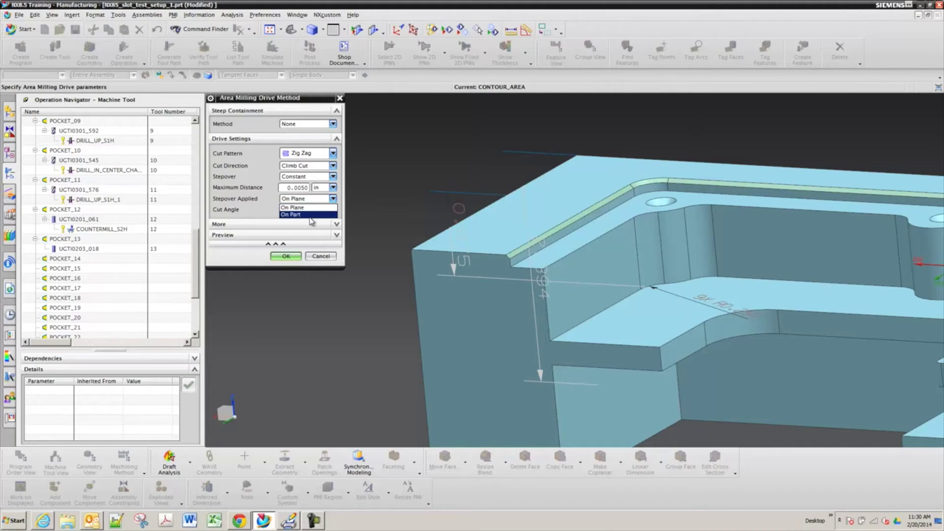
click(305, 215)
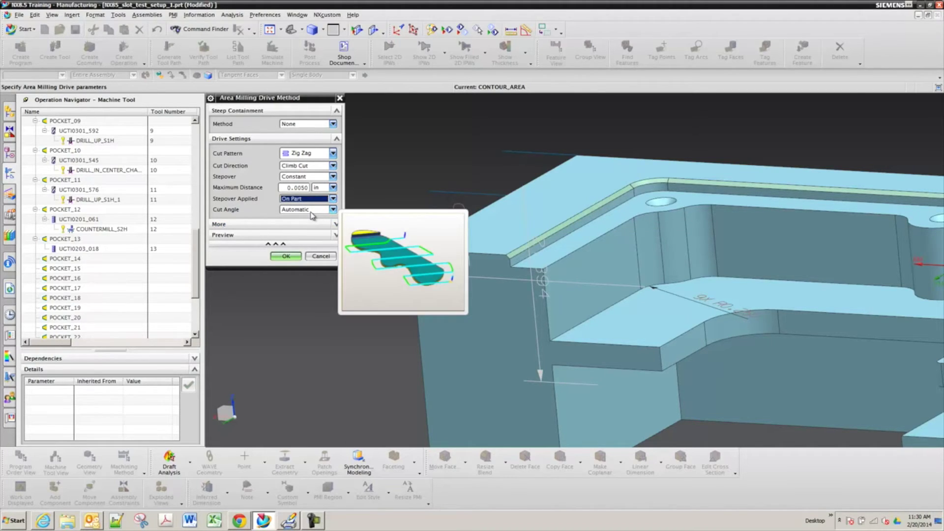
Step: Accept the drive settings and reconfirm the five chamfer faces as the cut area
click(286, 257)
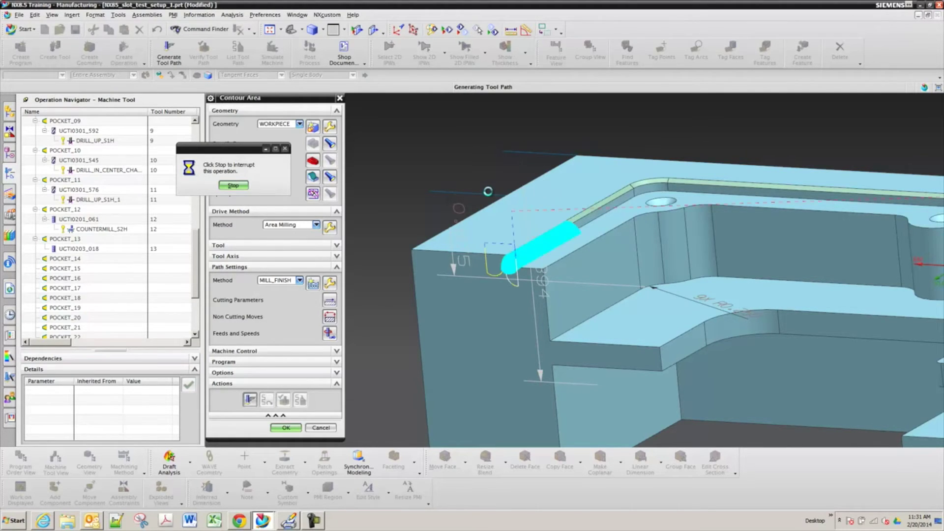
scroll(480, 244, up, 8)
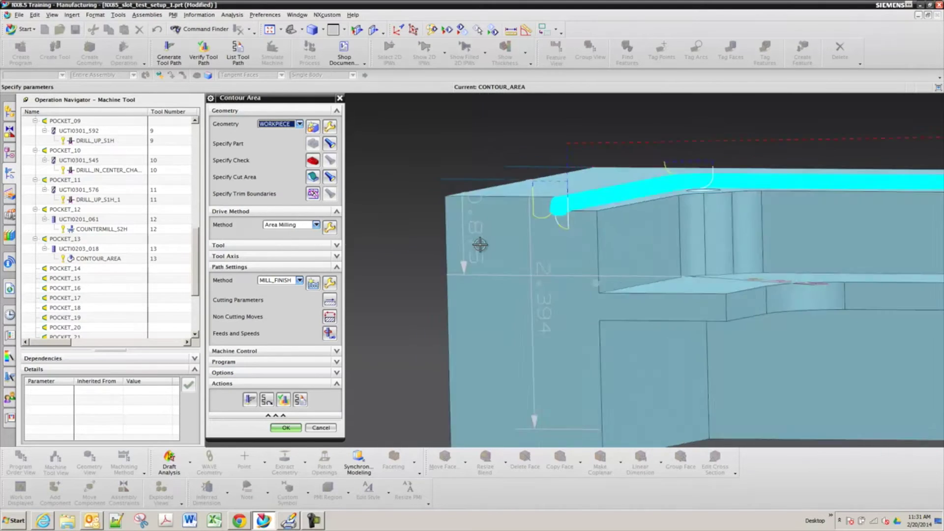
scroll(480, 245, down, 6)
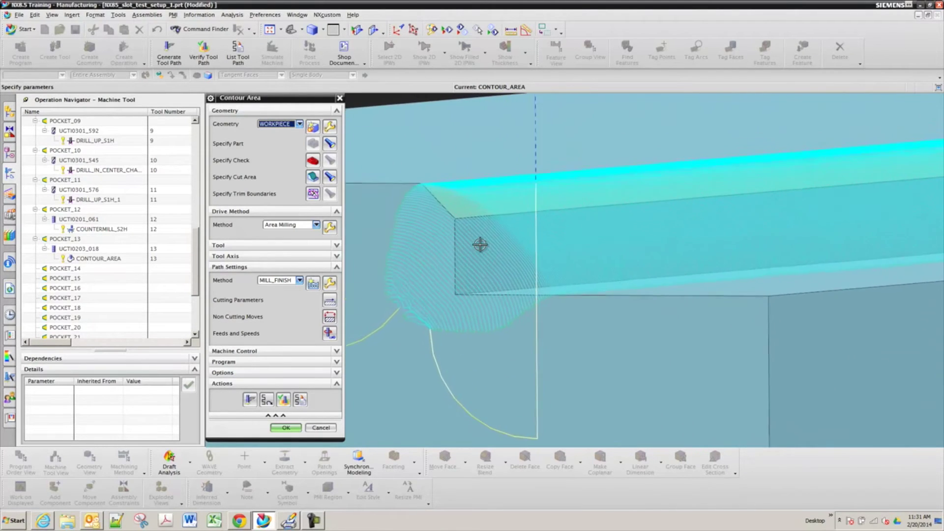
scroll(480, 244, down, 3)
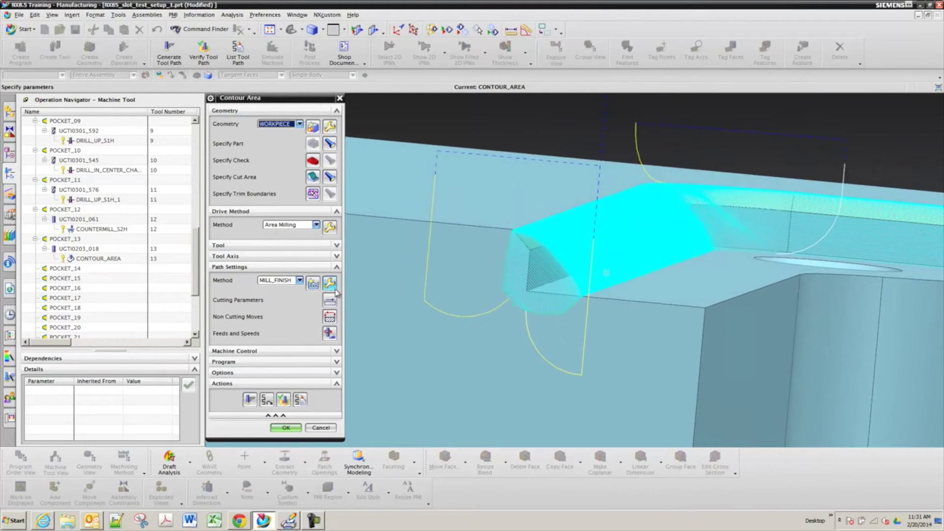
click(313, 177)
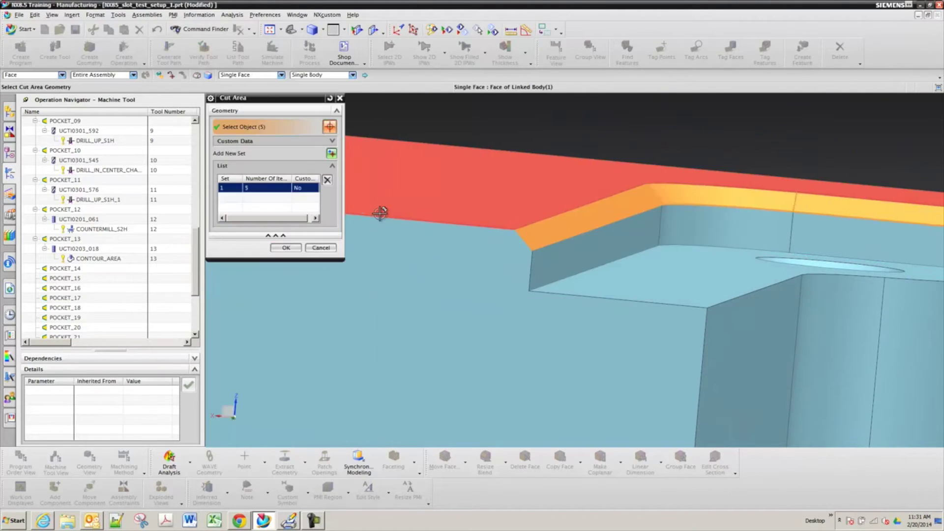
click(285, 248)
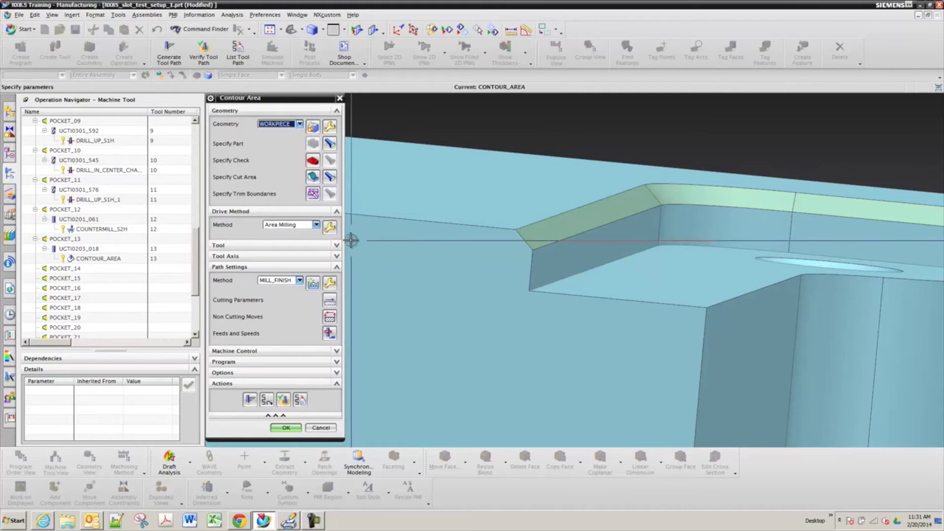
Step: Review the additional Area Milling drive settings, accept them, and bring up Cutting Parameters
click(316, 280)
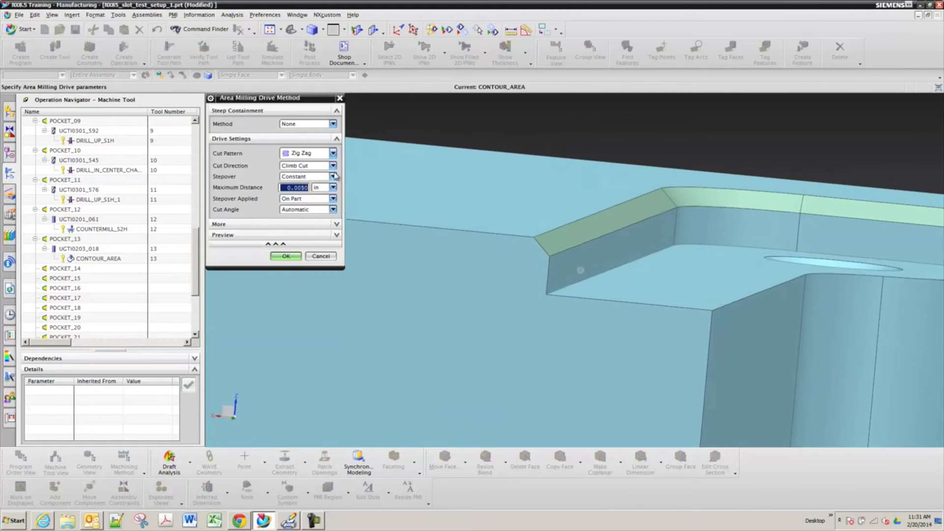
click(303, 226)
click(286, 300)
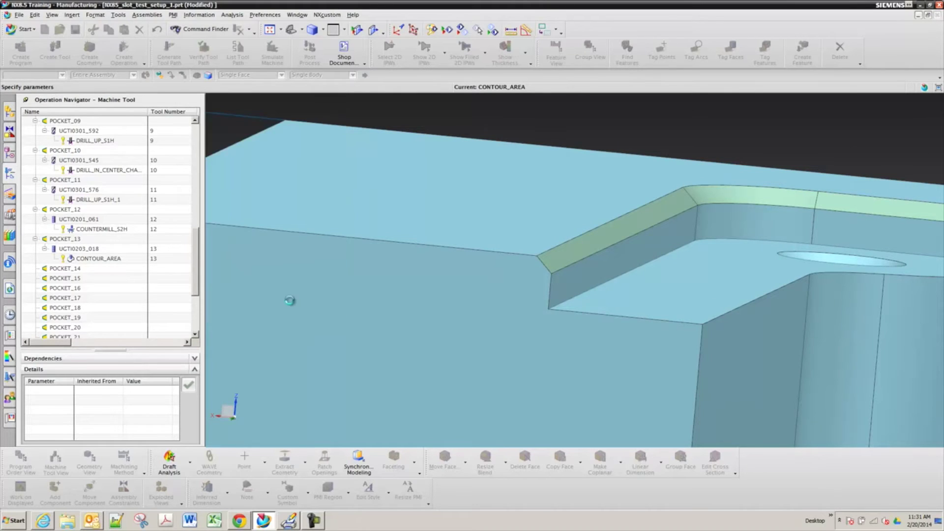
click(330, 302)
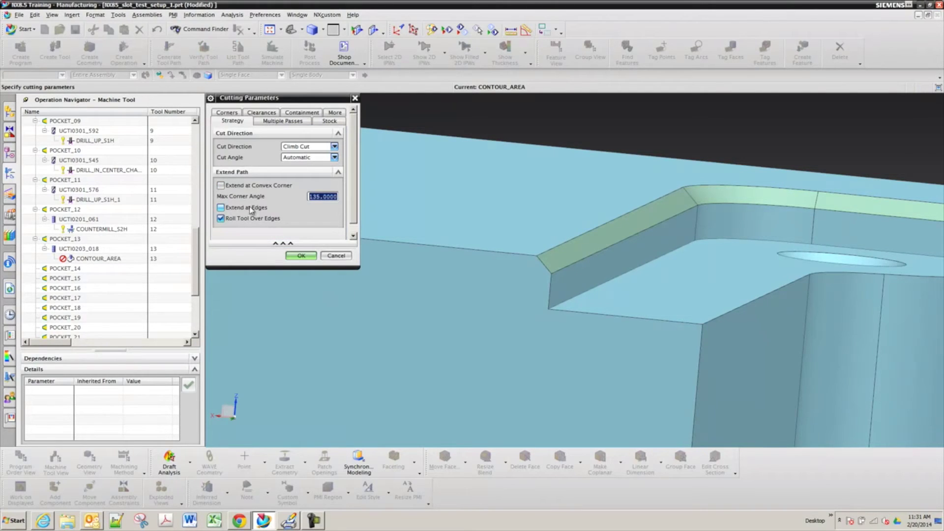
Step: Generate the toolpath, then turn off Roll Tool Over Edges in Cutting Parameters
click(299, 256)
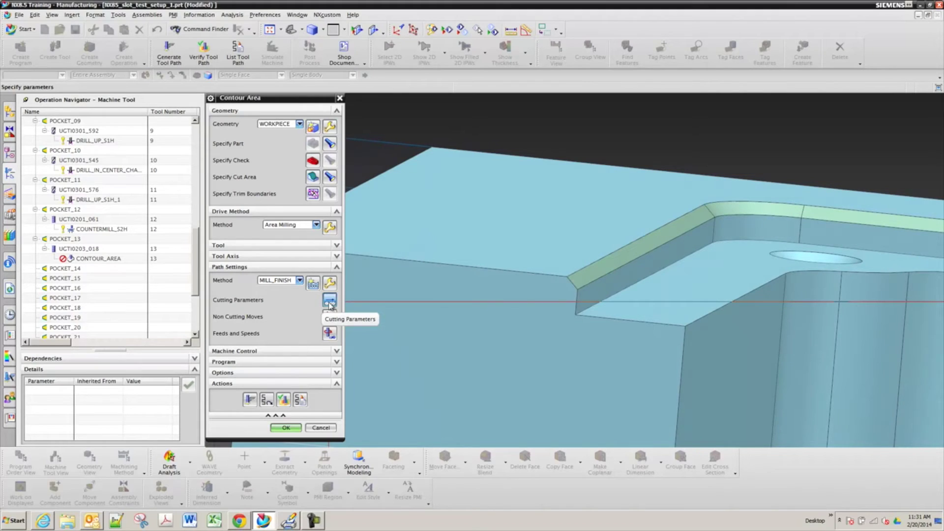
click(250, 399)
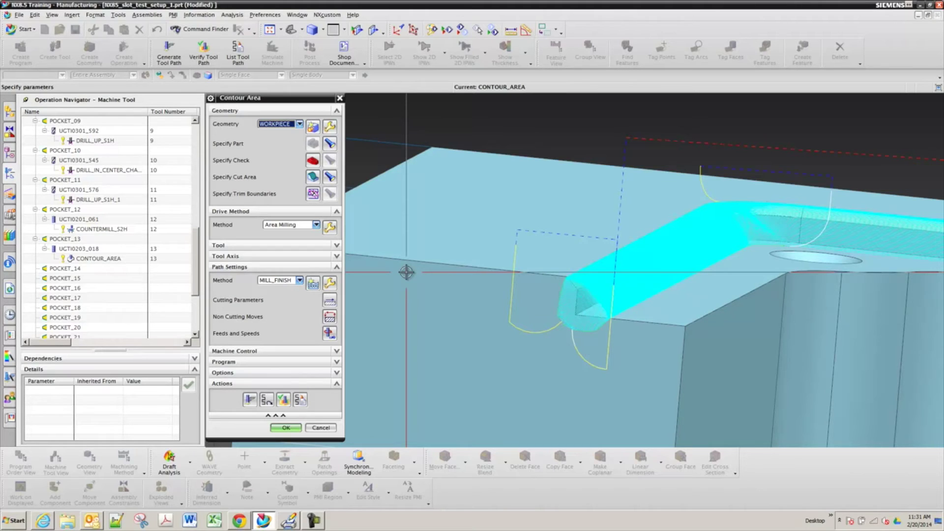
click(330, 301)
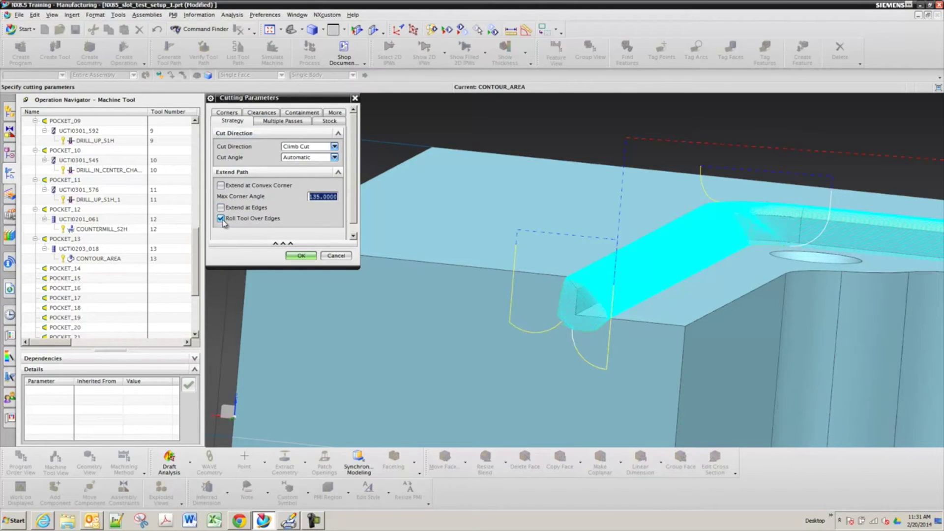
mouse_move(224, 222)
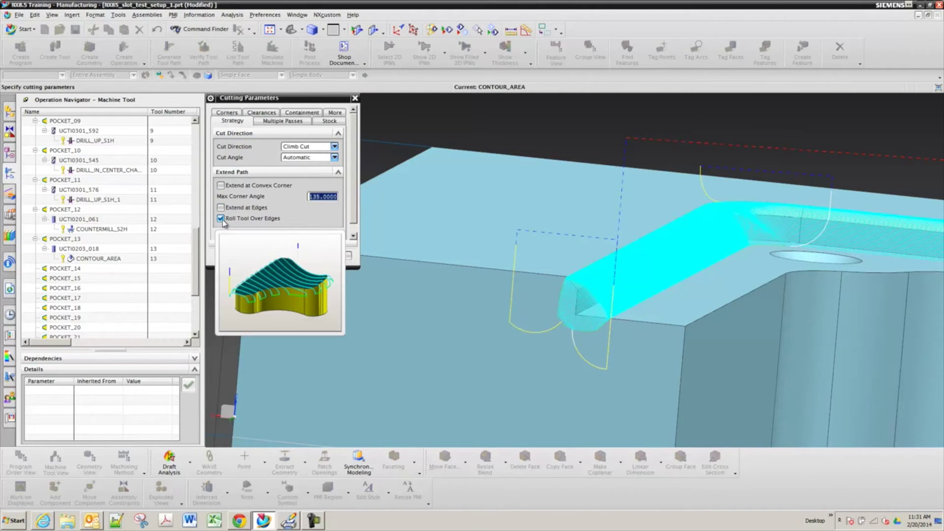
click(221, 219)
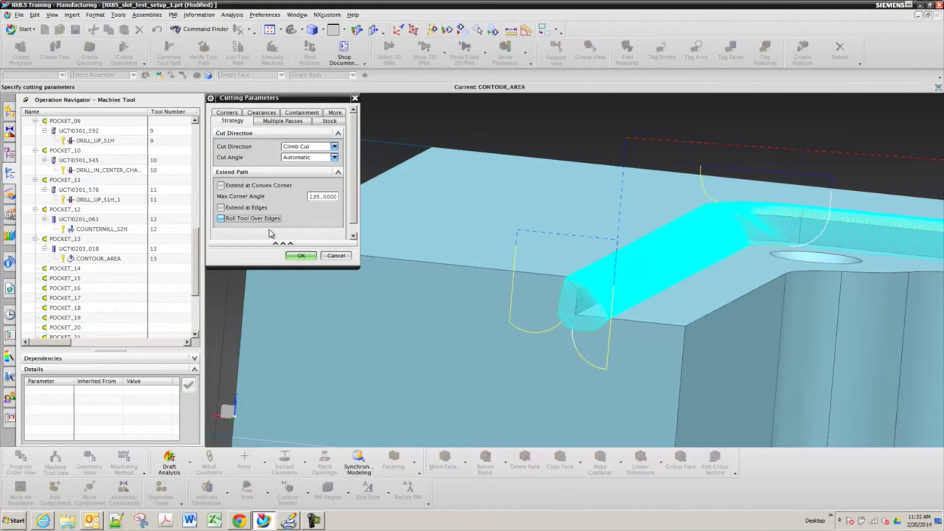
click(300, 256)
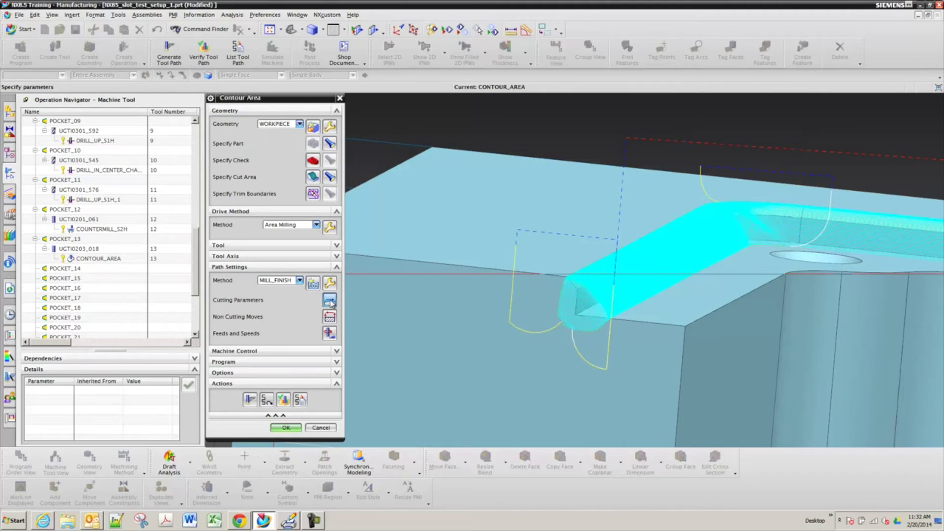
Step: Review the Corners settings in Cutting Parameters and accept them
click(330, 302)
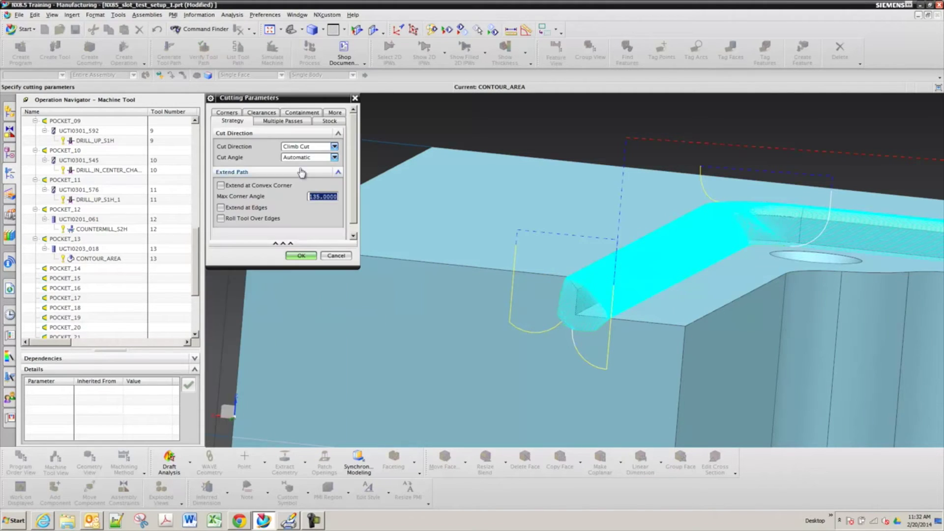
click(227, 119)
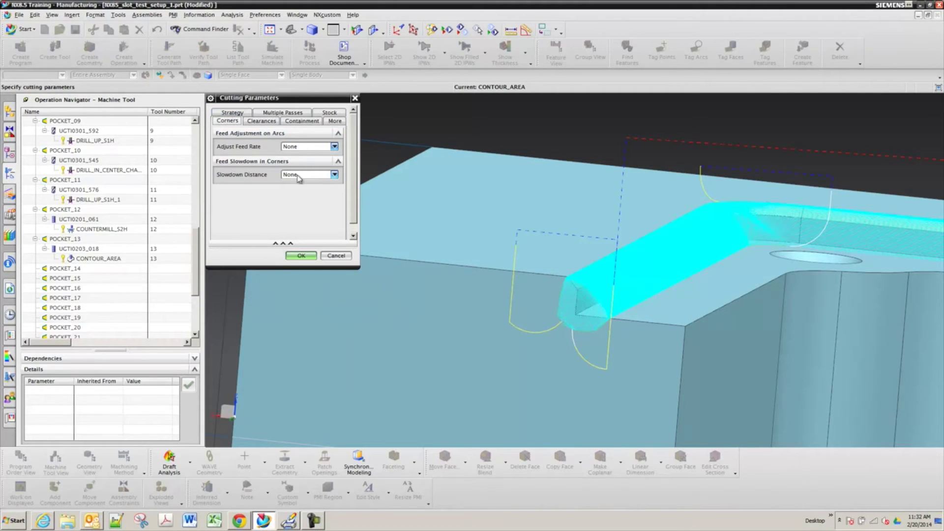
click(299, 256)
Step: Regenerate the toolpath and zoom in on the passes along the rim chamfer faces
click(250, 400)
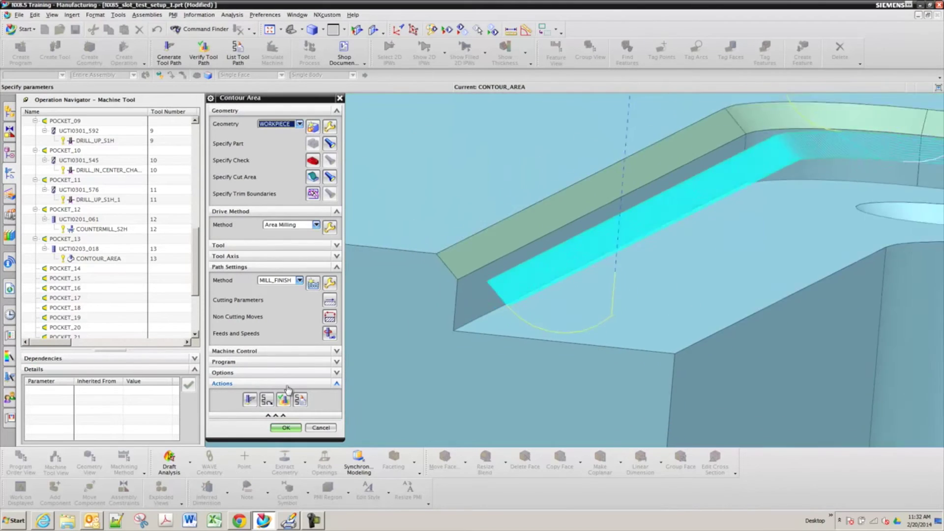
scroll(426, 367, up, 5)
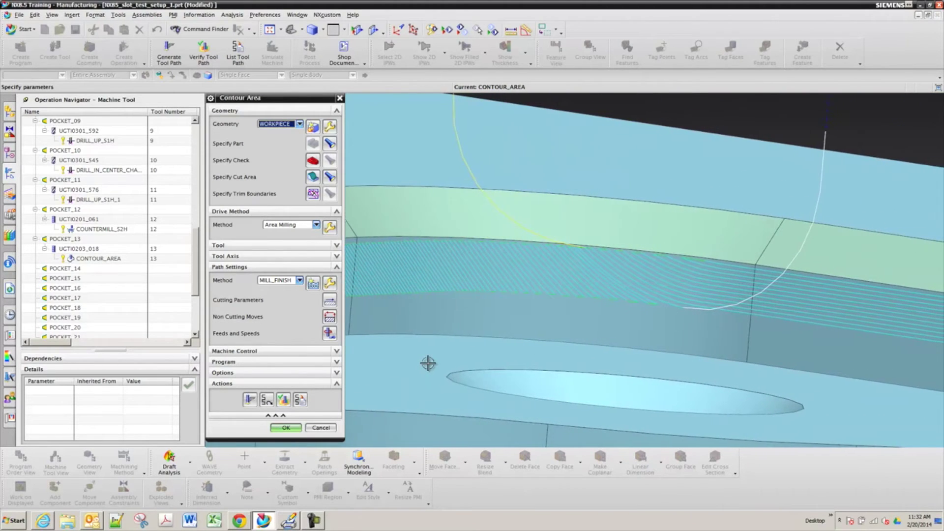
Step: Change the Area Milling cut angle from Automatic to Longest Edge
click(330, 229)
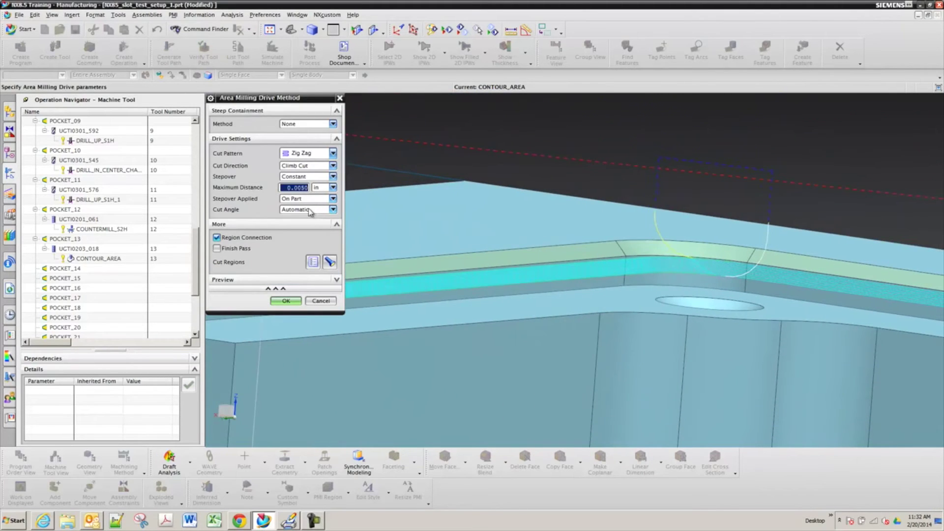
click(314, 209)
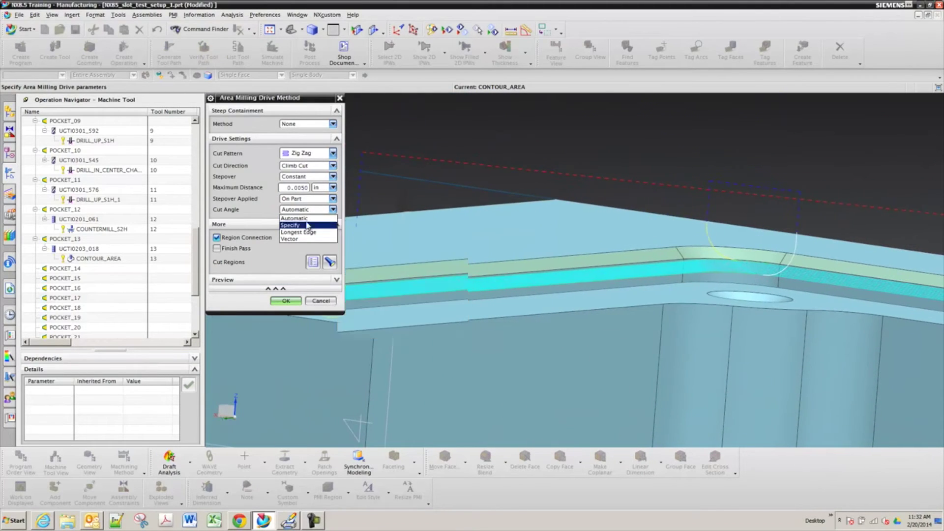
click(295, 226)
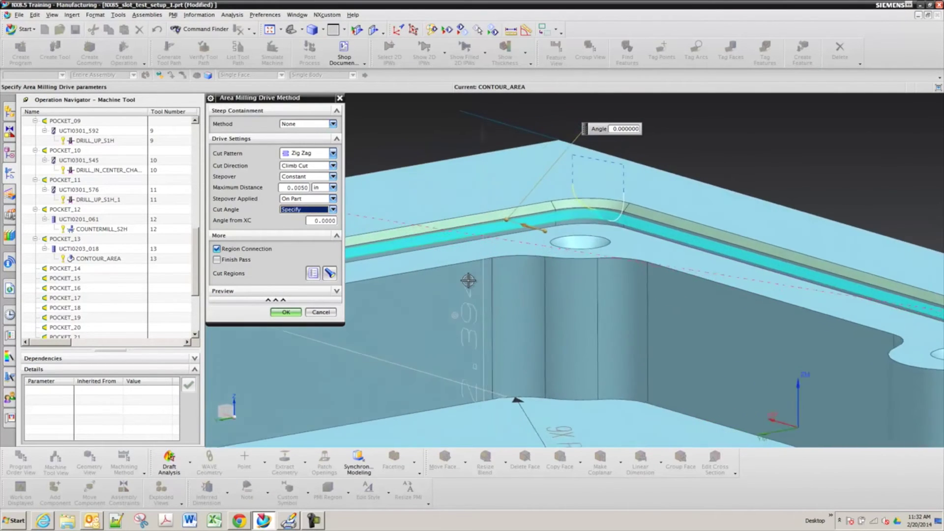
click(328, 209)
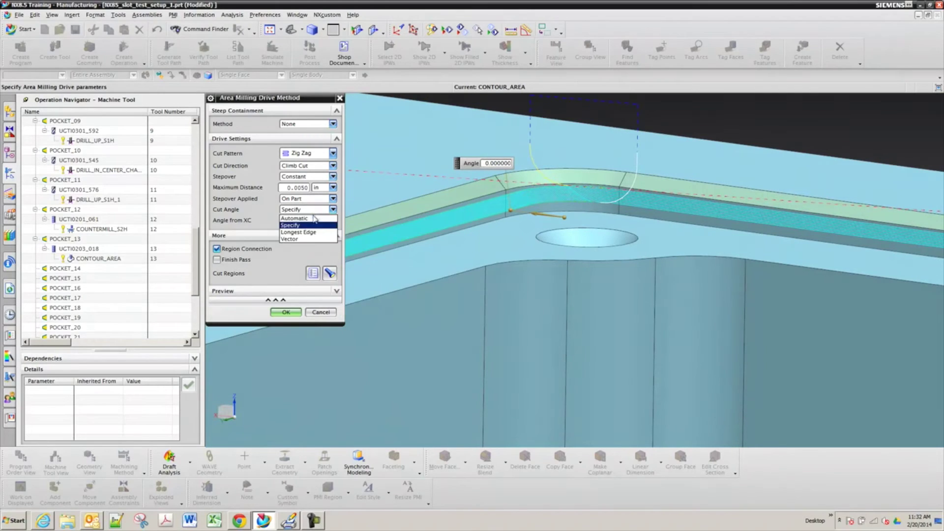
click(310, 232)
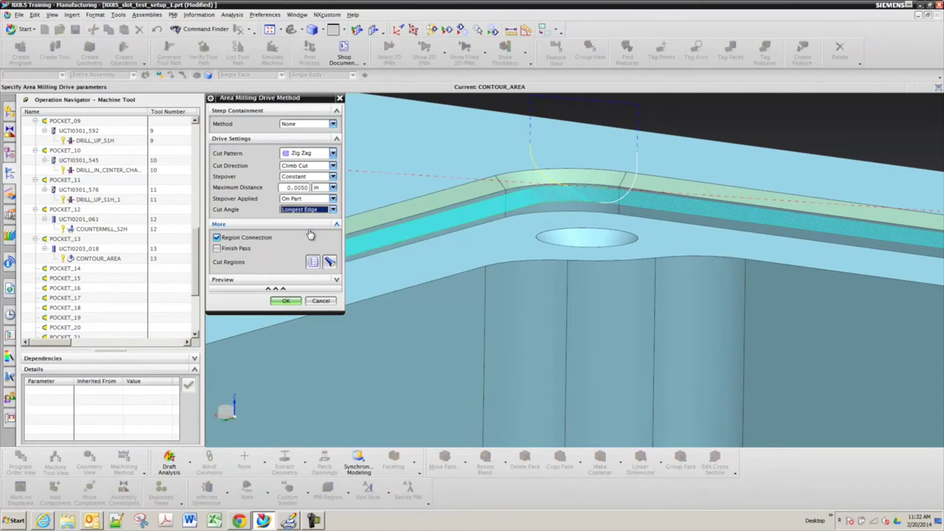
click(286, 311)
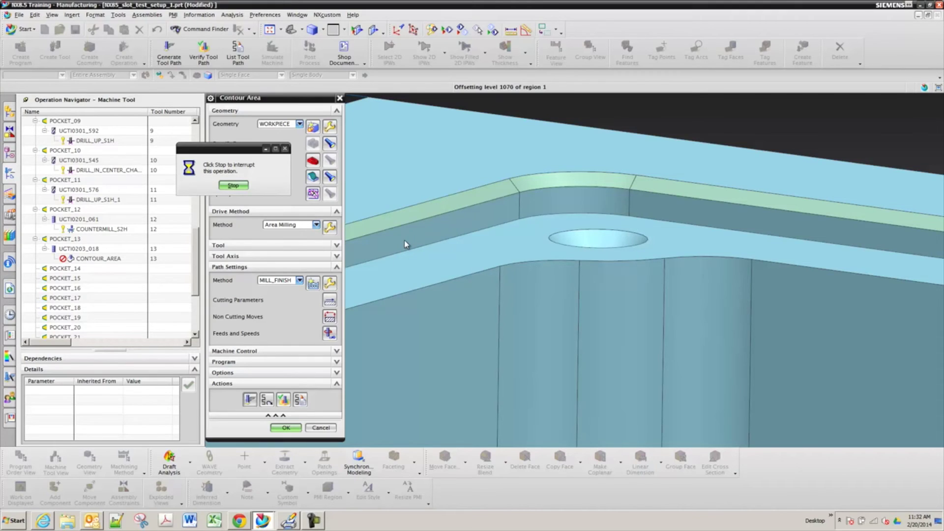
Step: Zoom in and out to inspect the Longest Edge toolpath on the chamfer faces
scroll(405, 240, up, 5)
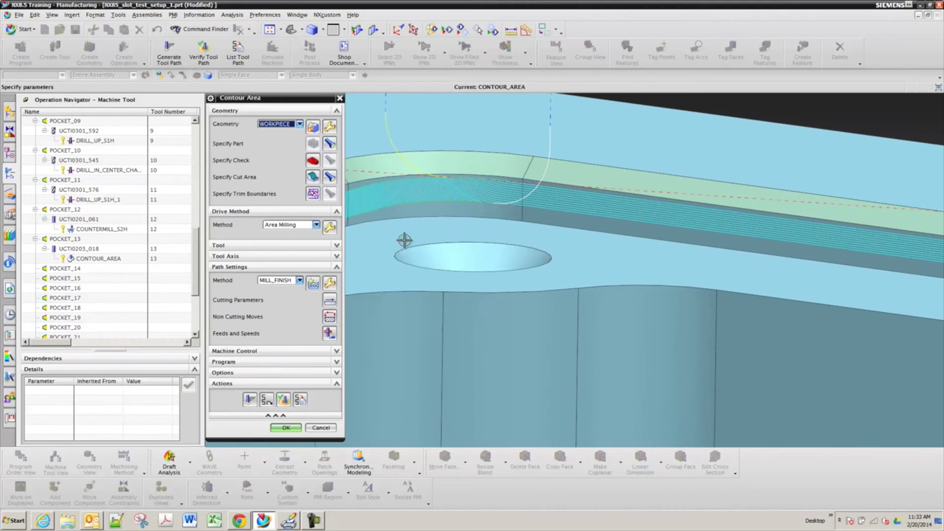
scroll(404, 240, up, 3)
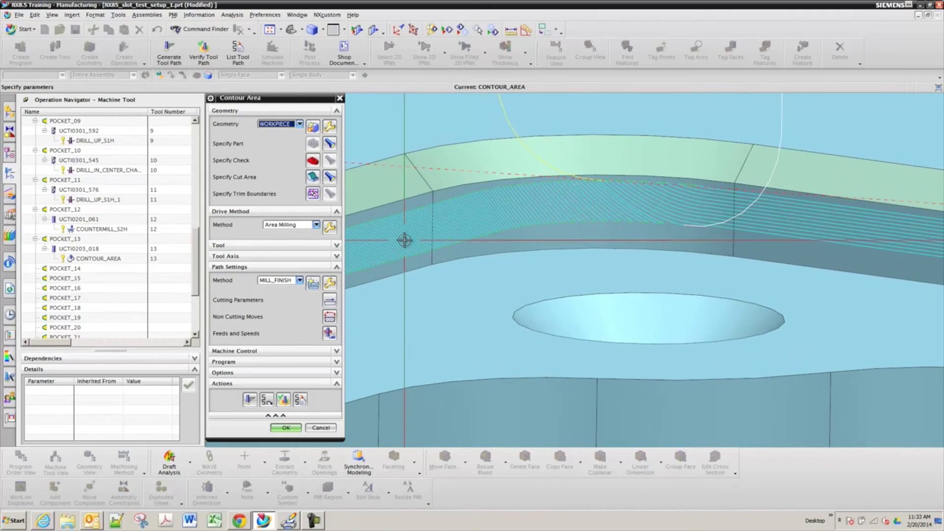
scroll(438, 256, up, 3)
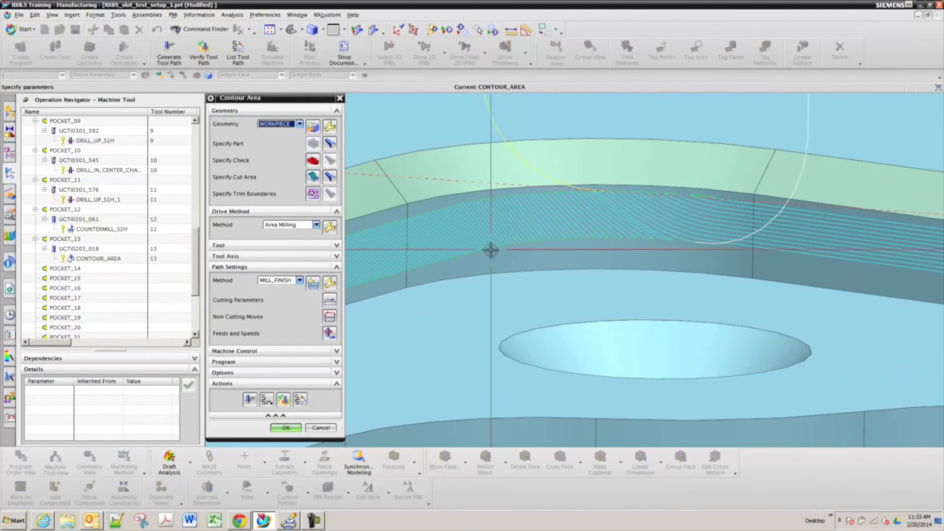
scroll(467, 242, down, 2)
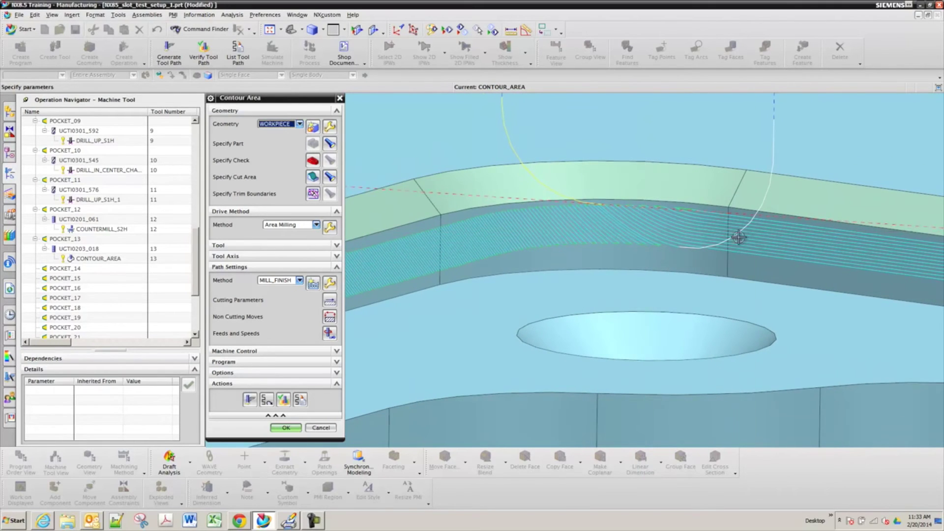
scroll(753, 238, down, 2)
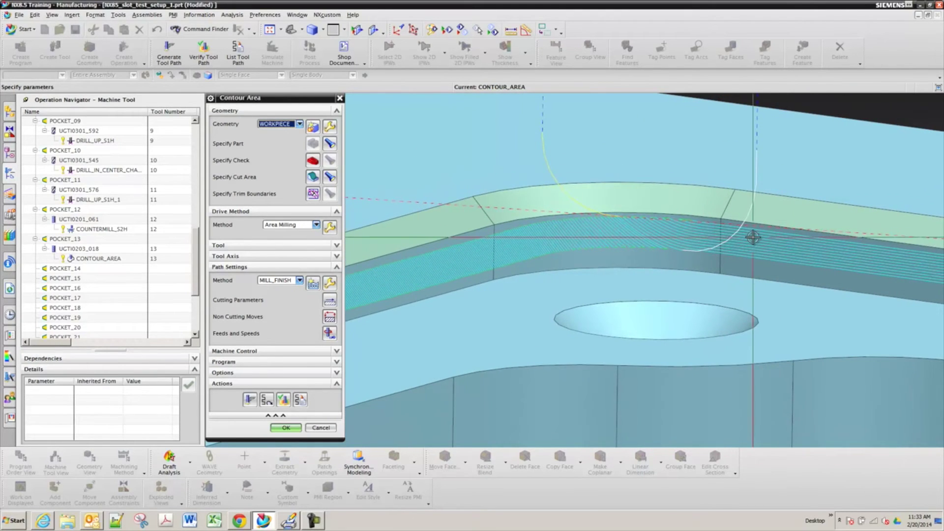
scroll(642, 243, up, 3)
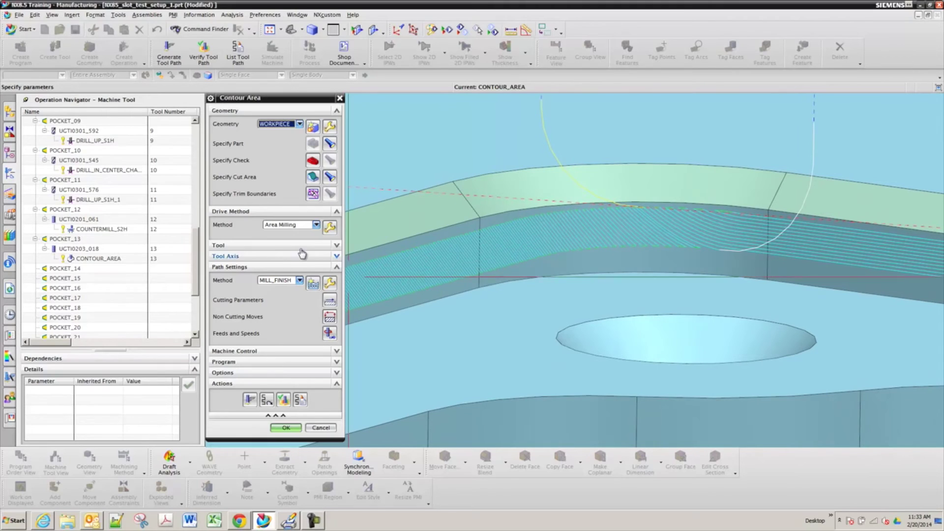
Step: Switch the cut pattern to Follow Periphery while keeping the Longest Edge cut angle
click(328, 227)
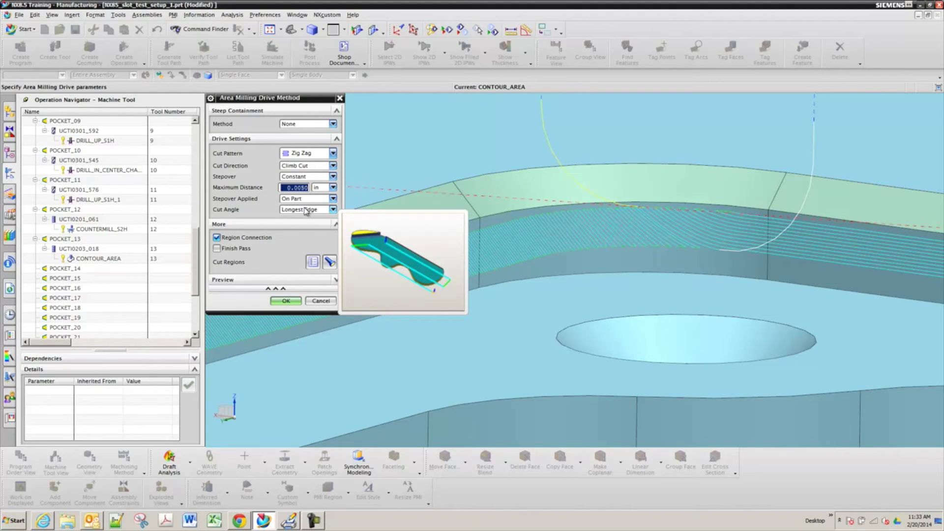
click(306, 210)
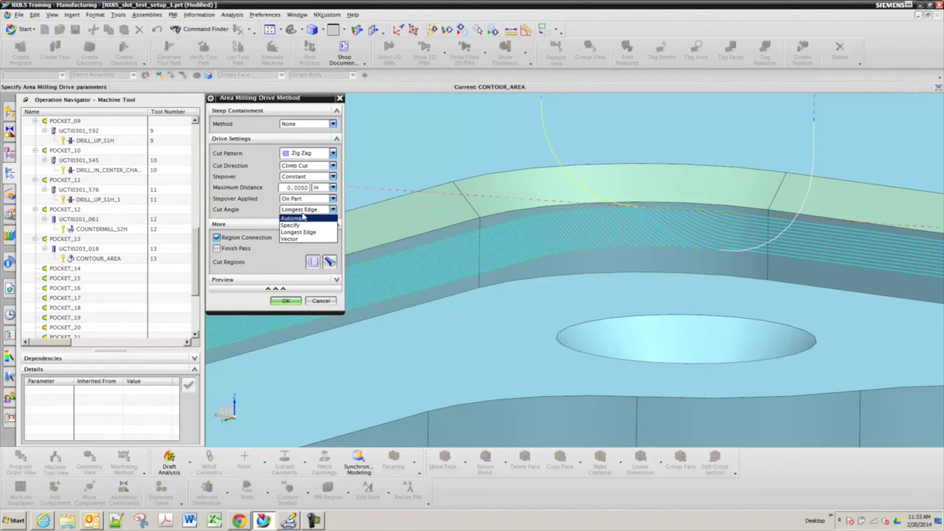
click(304, 208)
click(320, 154)
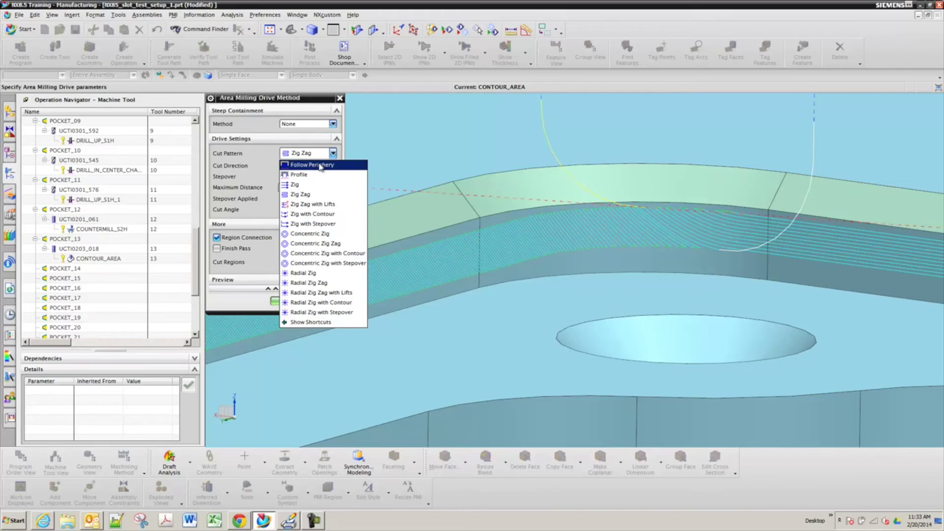
click(320, 165)
click(286, 301)
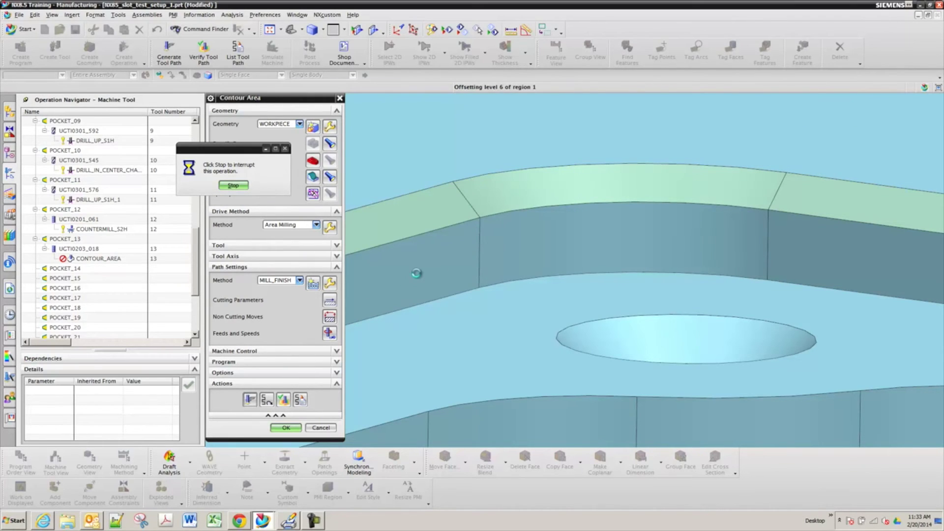
click(329, 228)
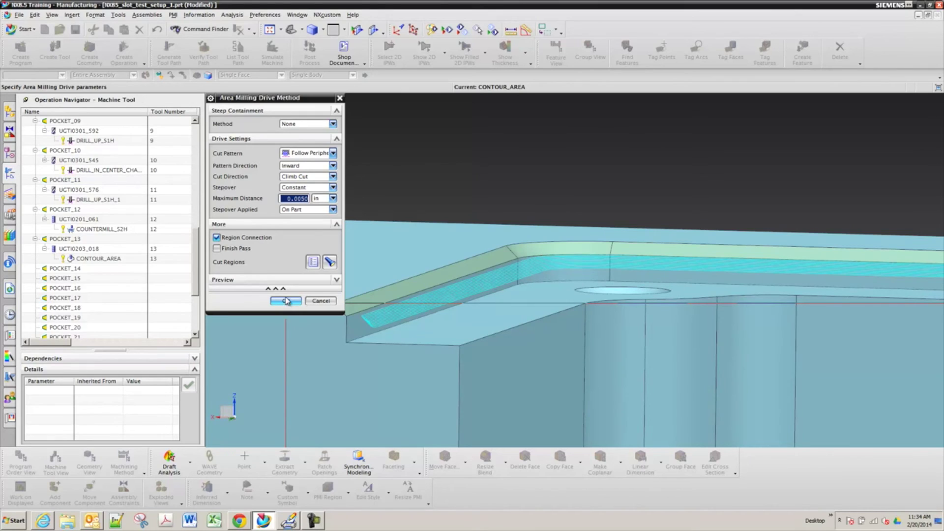
click(287, 301)
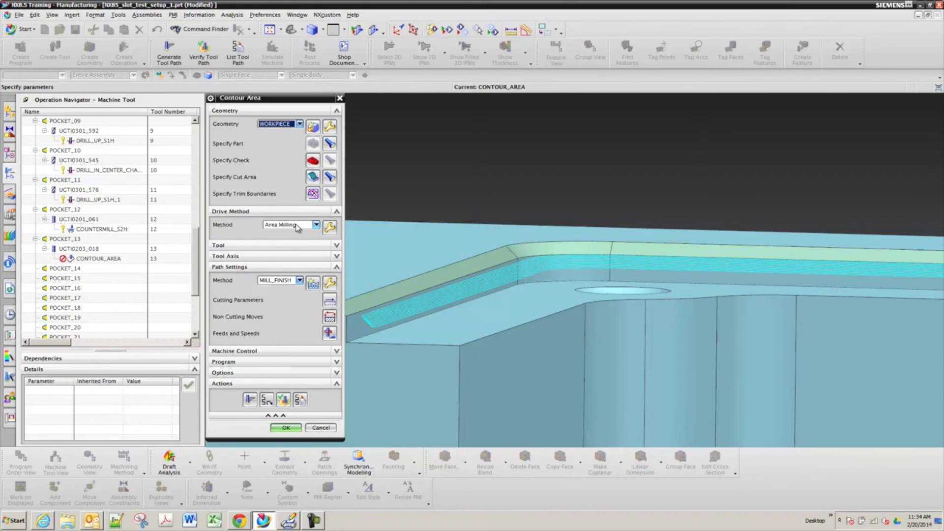
Step: Switch the drive method to Streamline, accept the reset, and orbit to check the chamfer curves
click(297, 225)
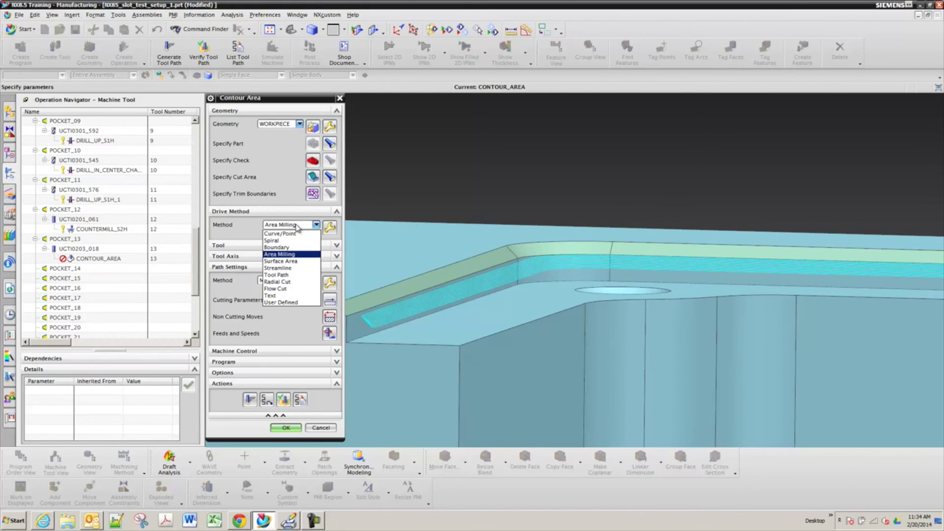
click(307, 269)
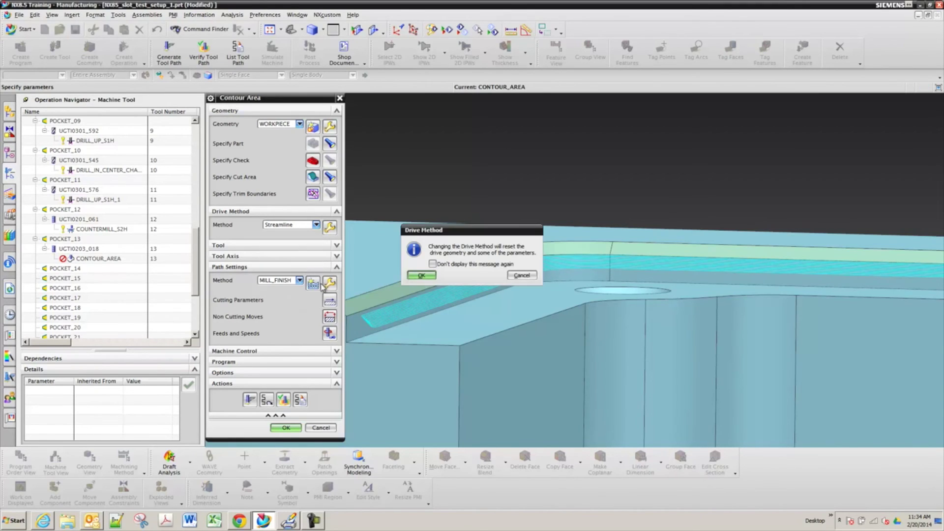
click(421, 276)
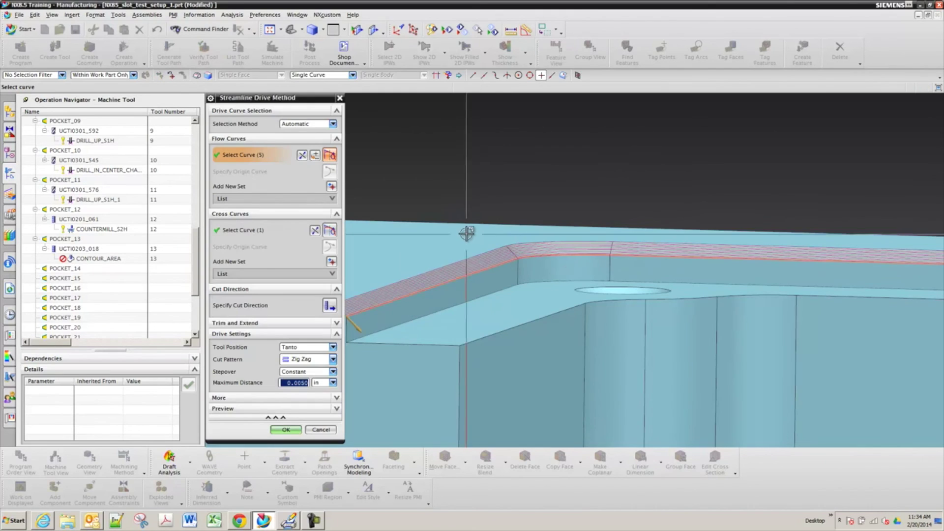
scroll(466, 230, down, 3)
middle_drag(467, 232, 469, 265)
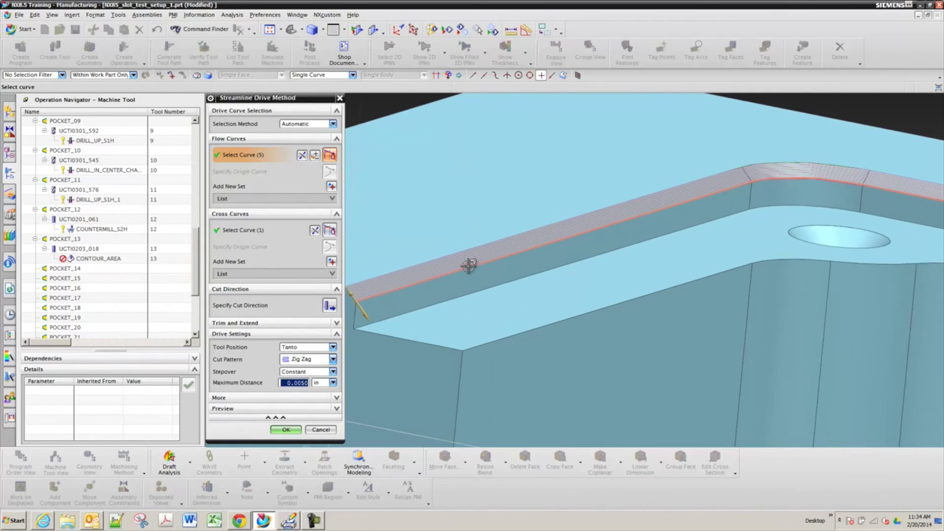
click(330, 305)
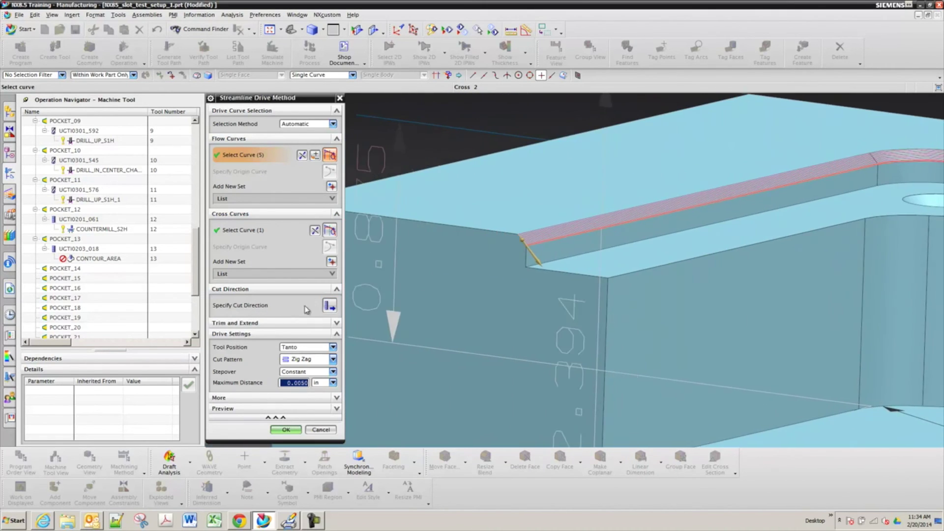
Step: Set the cut direction across the chamfer, accept the Streamline drive settings, and generate the tool path
click(331, 307)
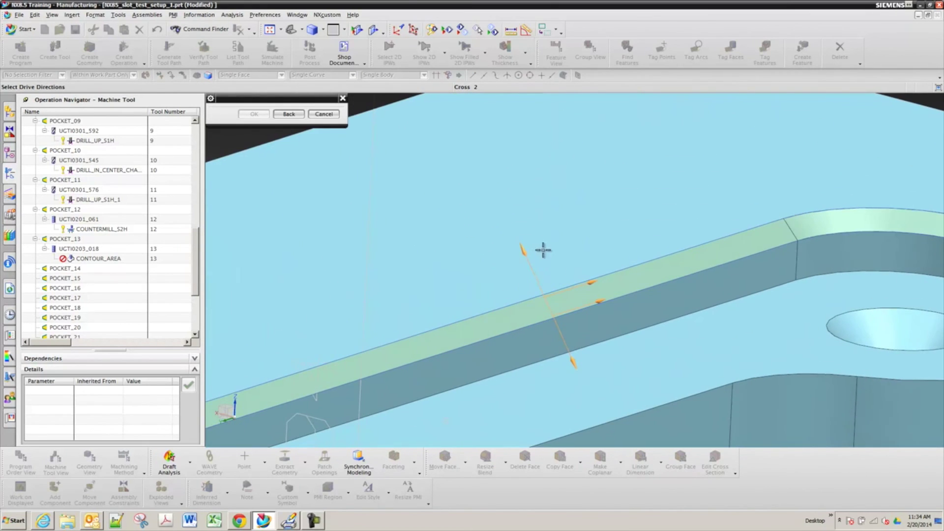
middle_click(524, 249)
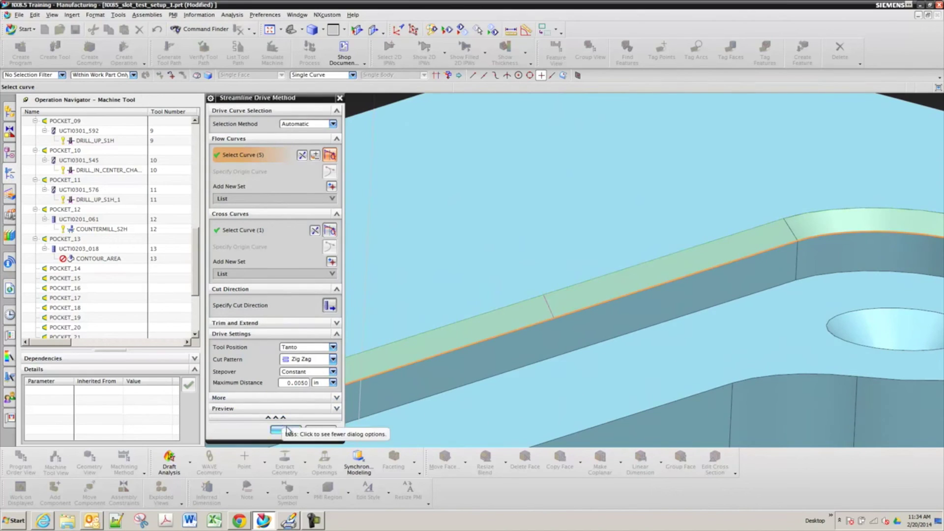
click(286, 431)
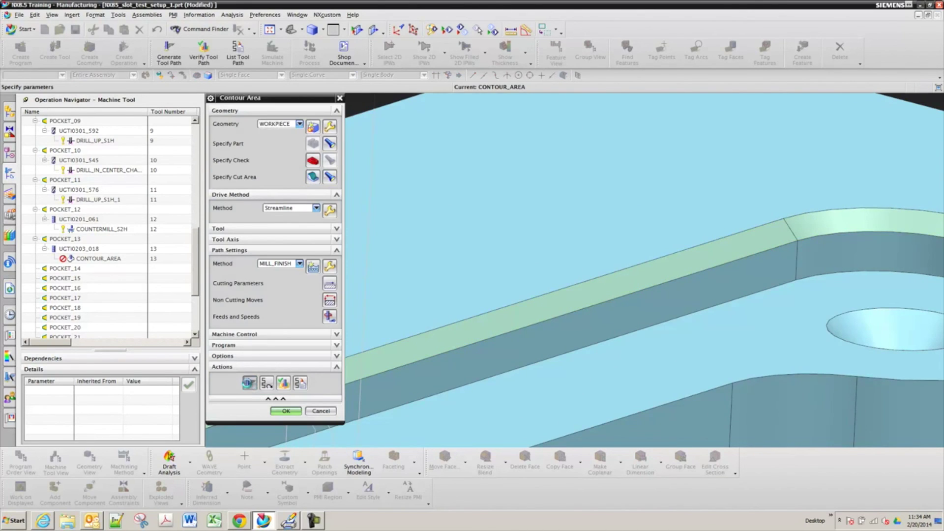
click(249, 383)
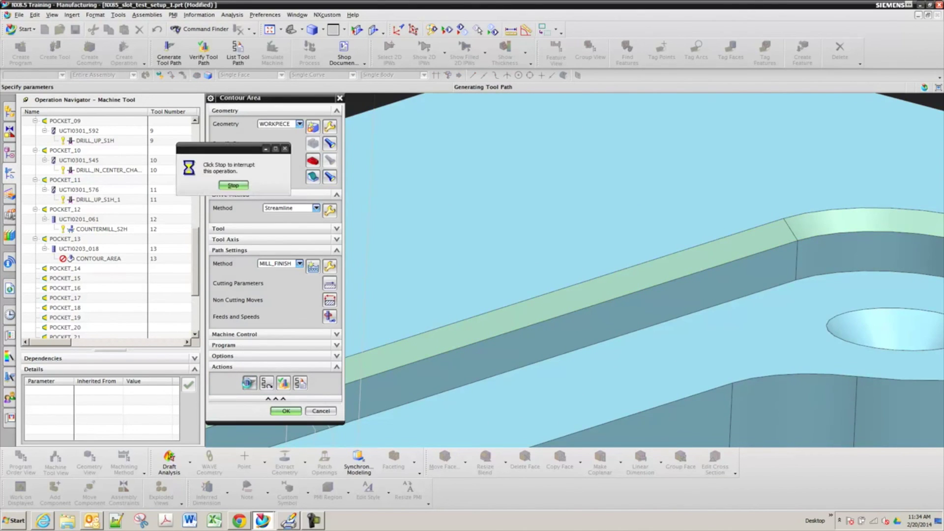